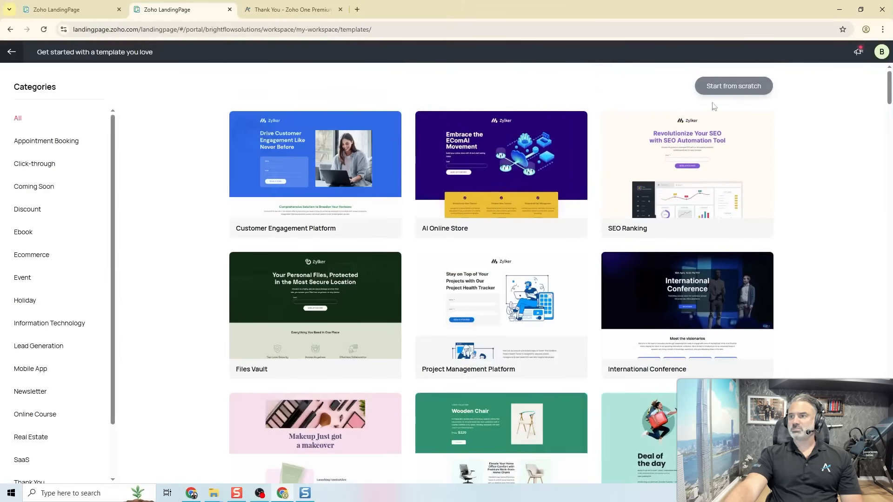
Step: Create a new page named "Zoho Support Package" from the Customer Engagement Platform template
mouse_move(359, 200)
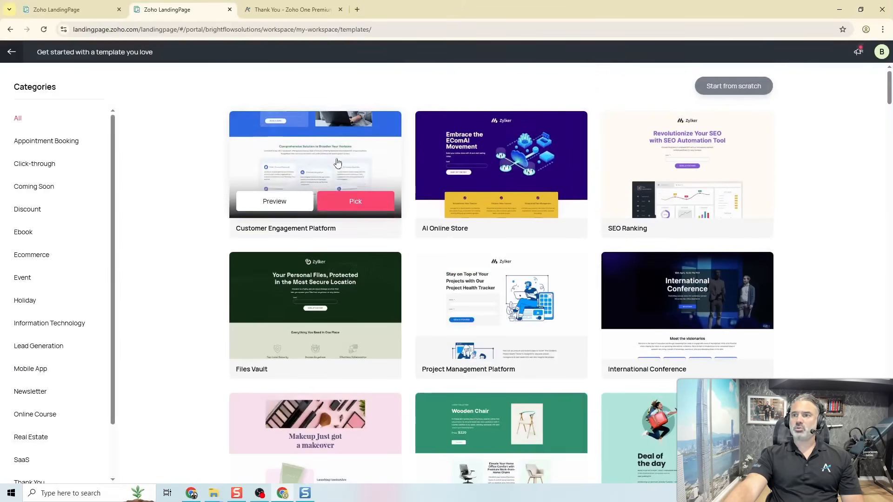
left_click(358, 202)
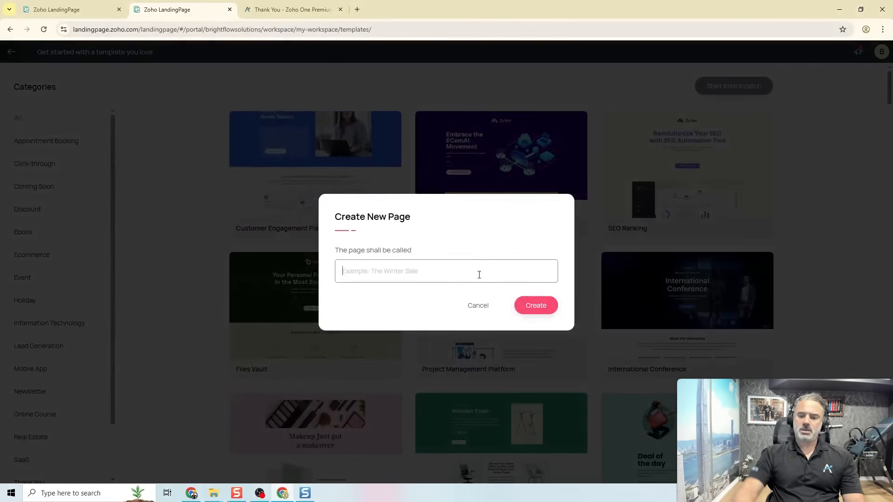
type("Zoho")
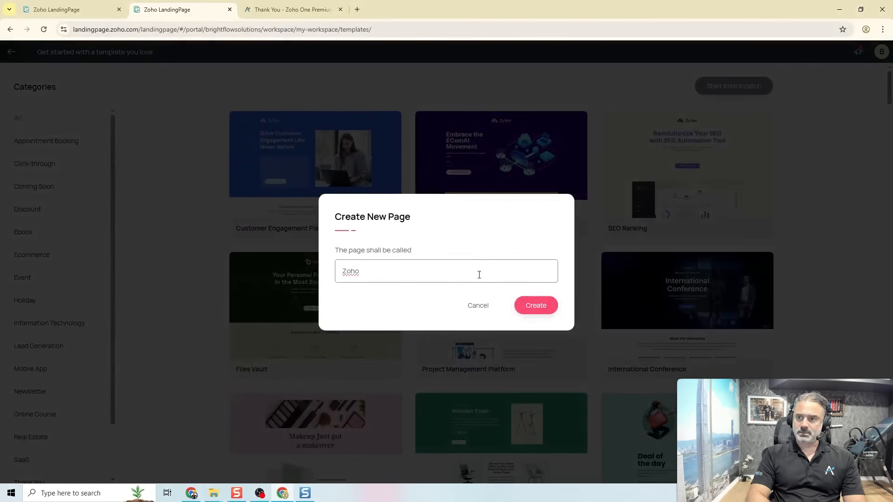
type(" Support")
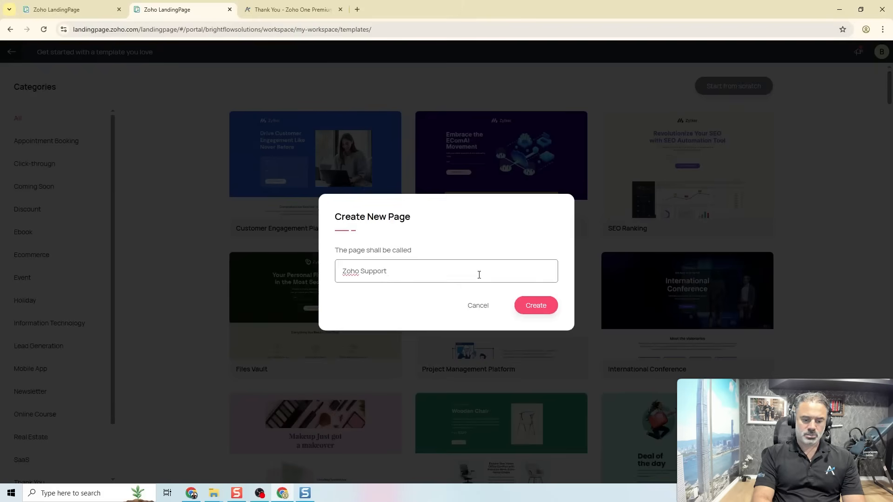
type(" Package")
left_click(538, 305)
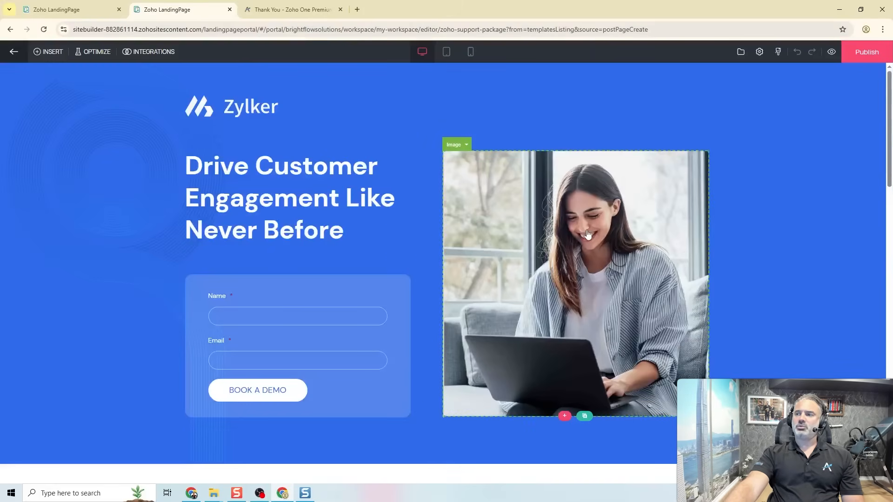
left_click(588, 235)
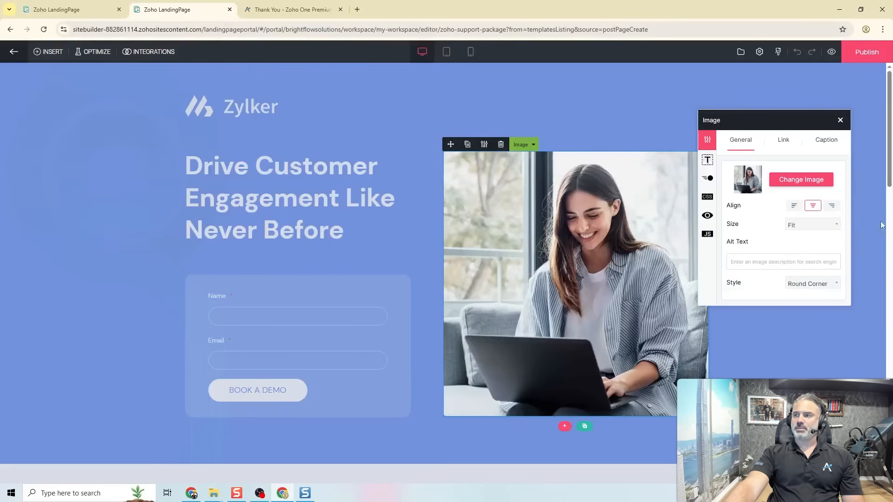
left_click(421, 213)
left_click(327, 201)
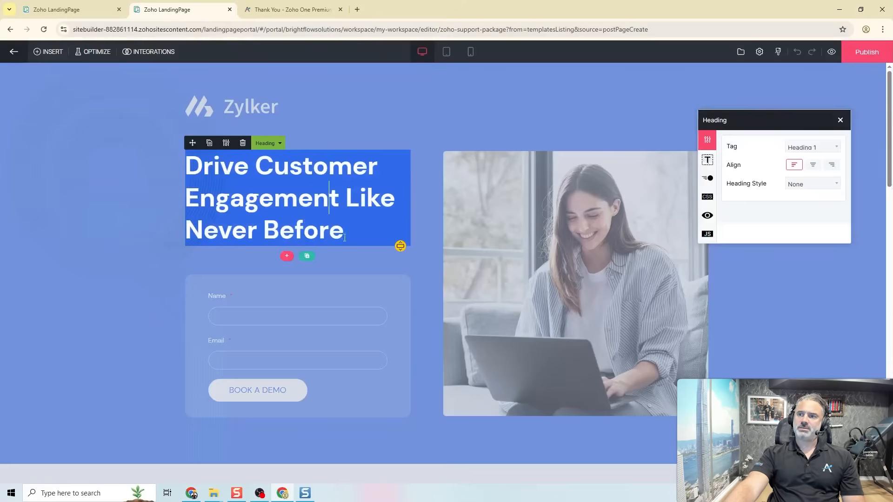
left_click(324, 309)
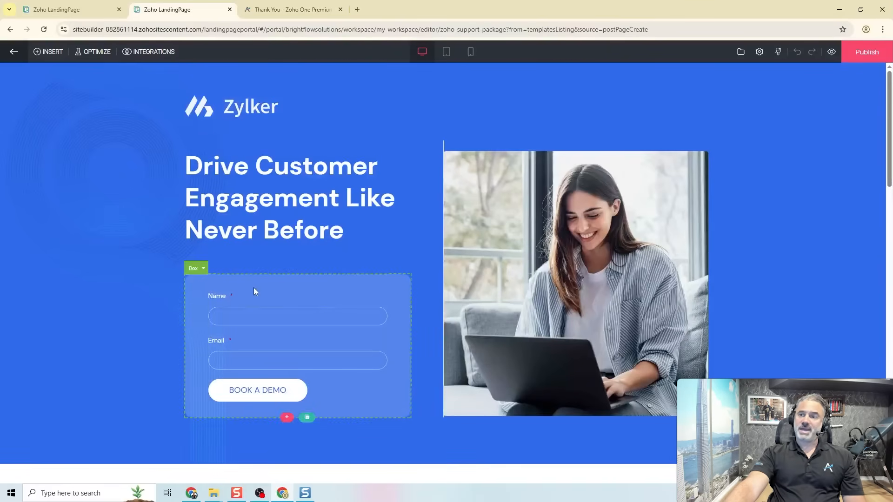
Step: Change the Medium plan's price heading in the "Choose your plan" section to $999/month
scroll(683, 306, "down", 15)
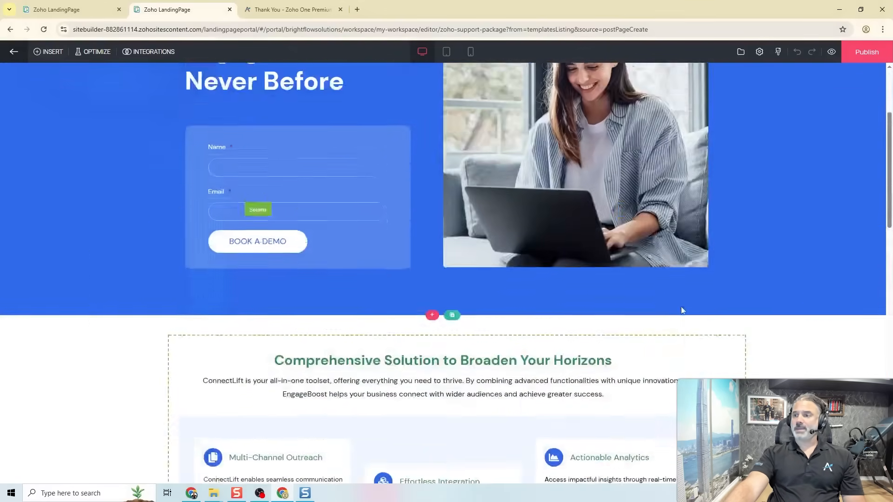
scroll(533, 342, "down", 5)
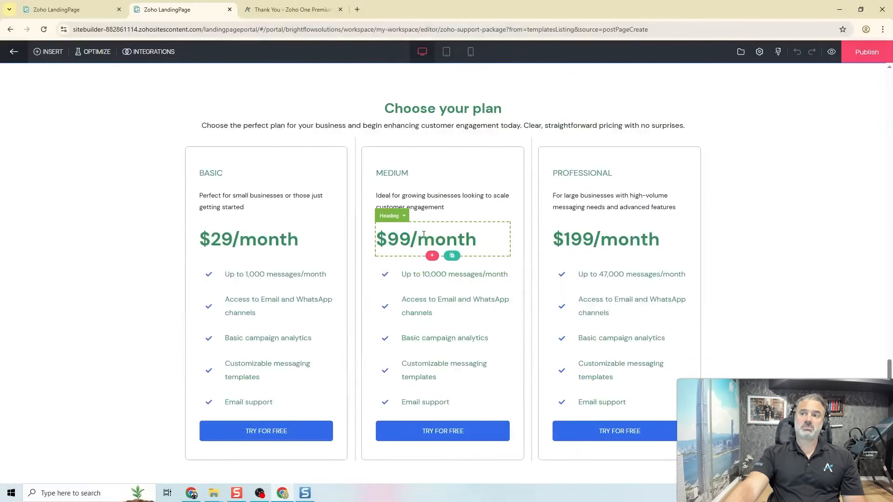
left_click(409, 238)
type("9")
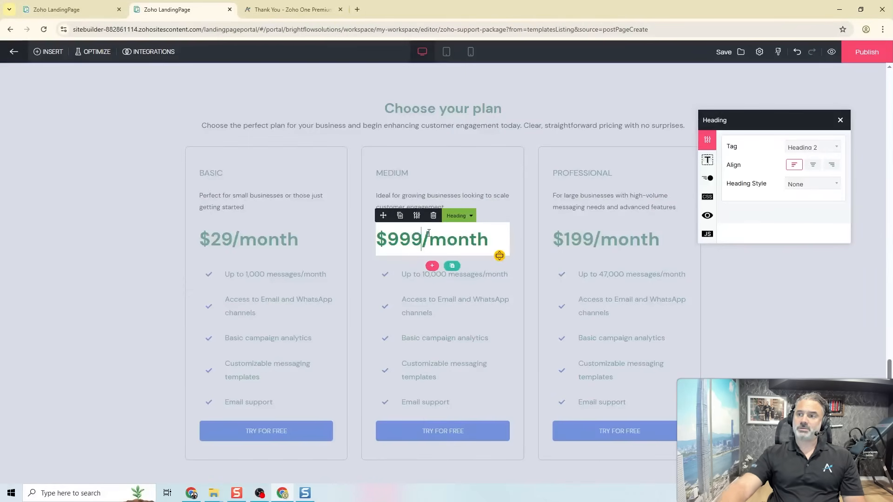
left_click(581, 143)
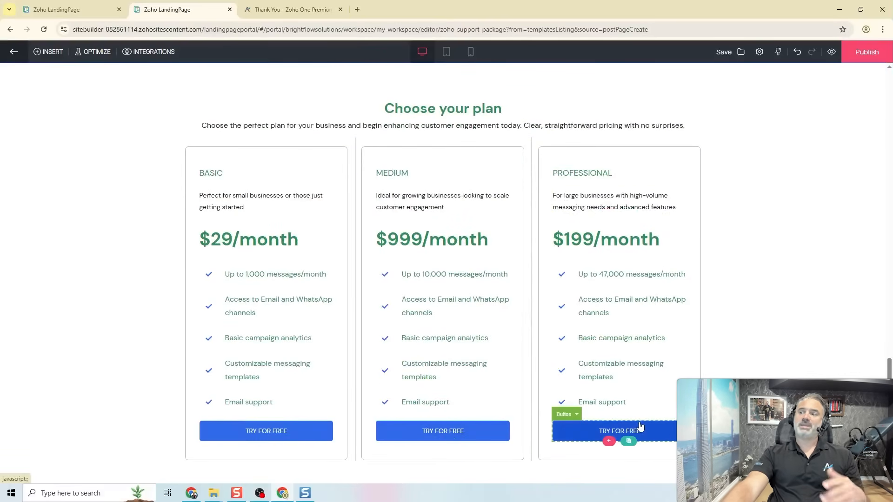
Step: Open the hero section's "Book a demo" form for editing and delete its Name field
scroll(567, 376, "up", 18)
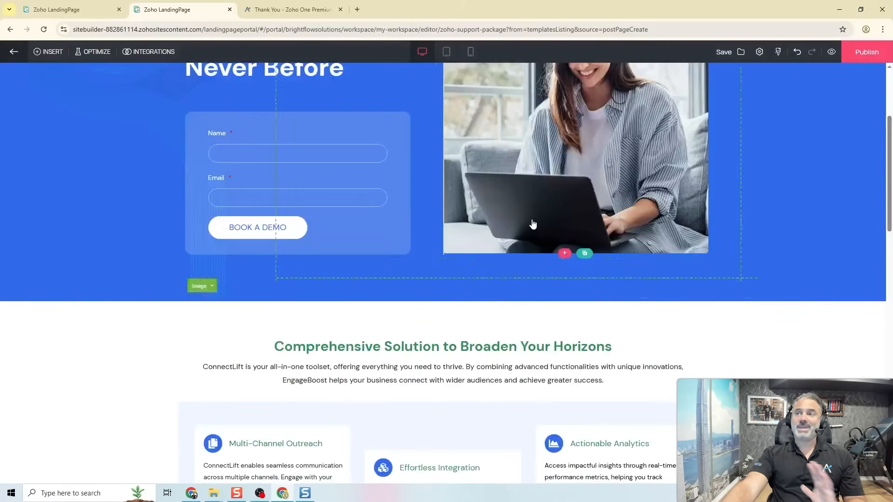
scroll(532, 226, "up", 4)
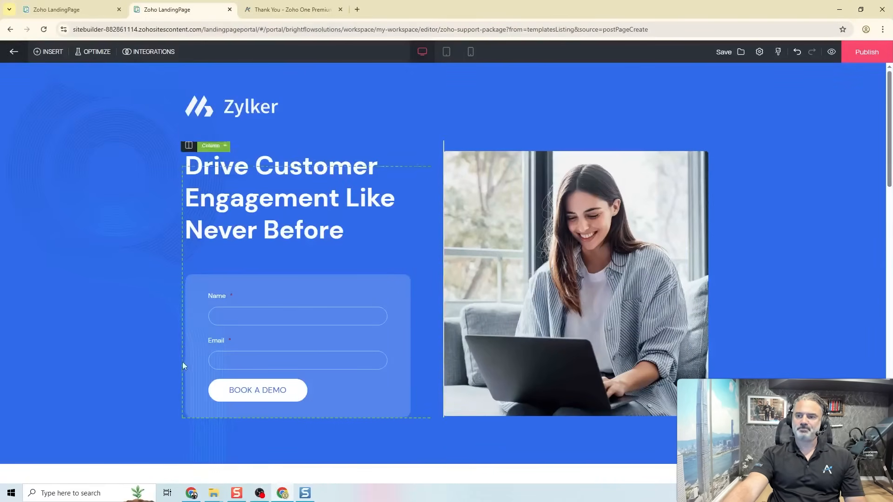
left_click(163, 354)
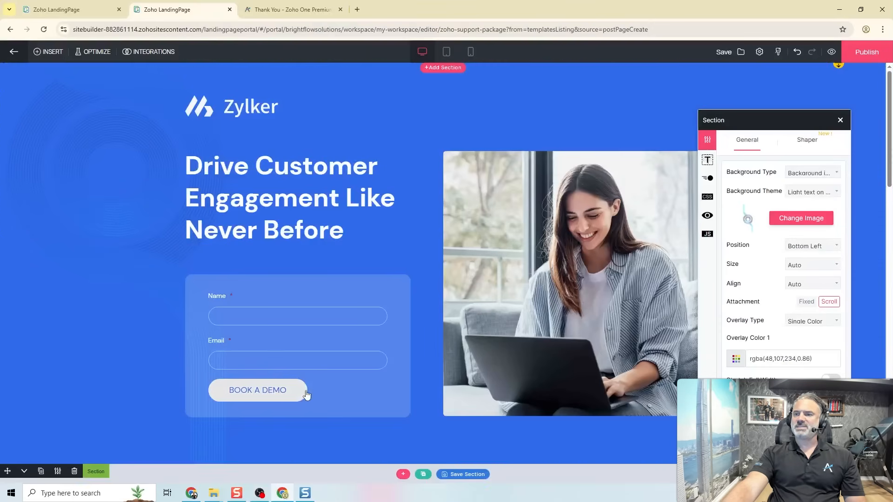
left_click(311, 303)
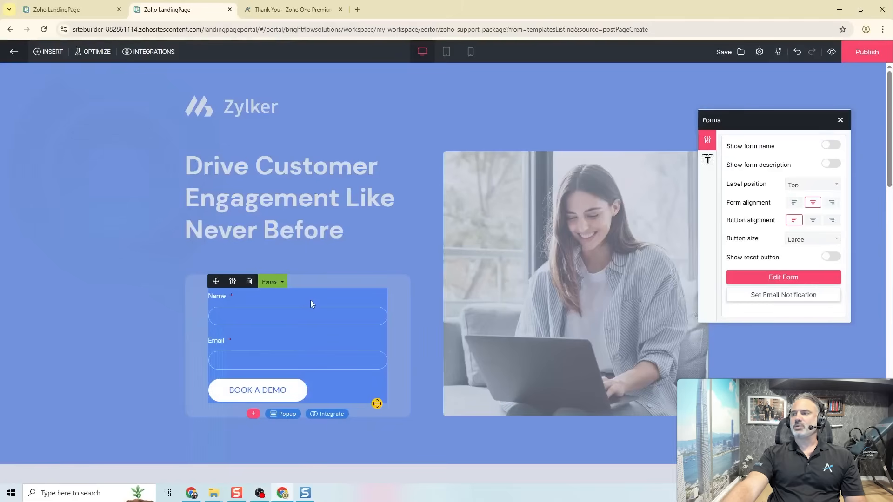
left_click(784, 277)
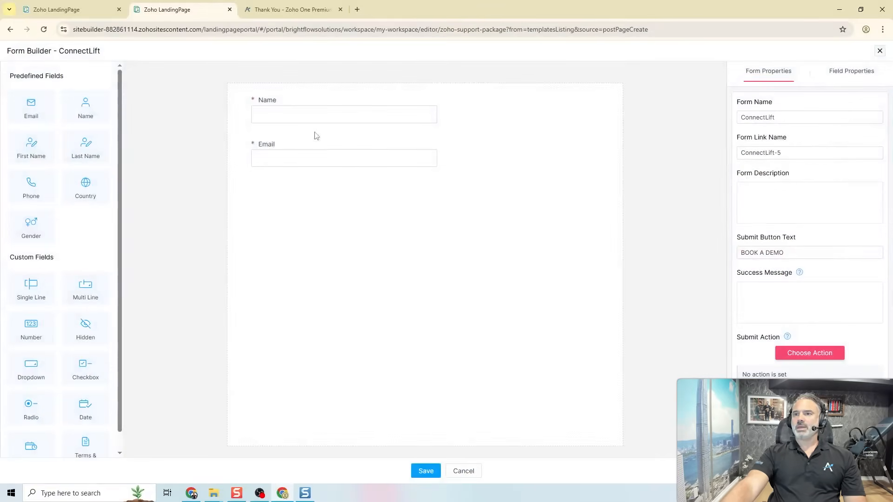
left_click(289, 111)
left_click(602, 92)
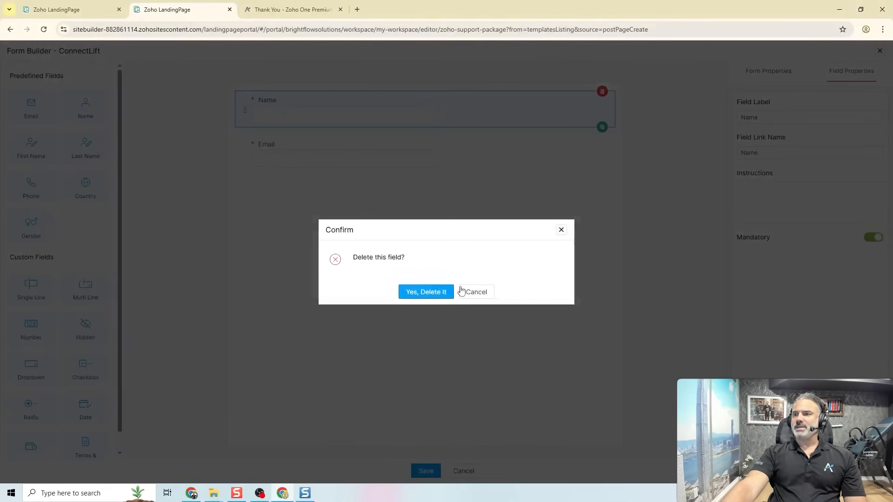
left_click(436, 292)
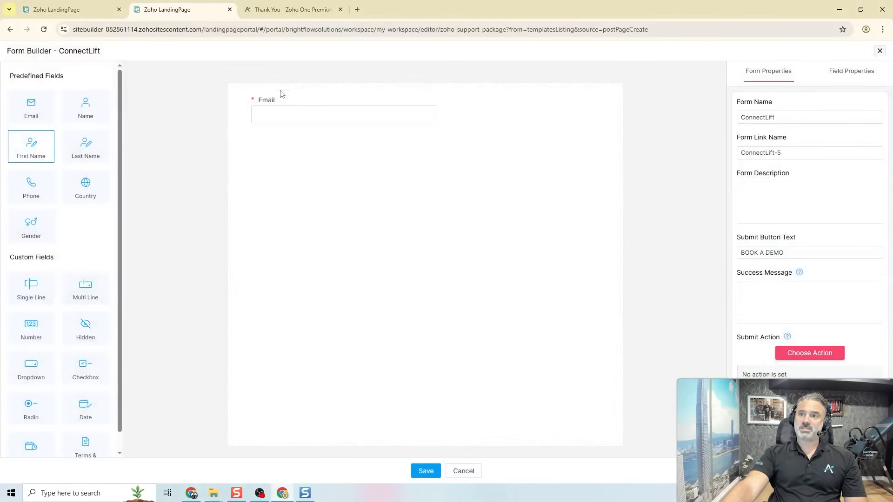
Step: Add First Name and Last Name fields to the form and move the Email field below them
left_click(33, 149)
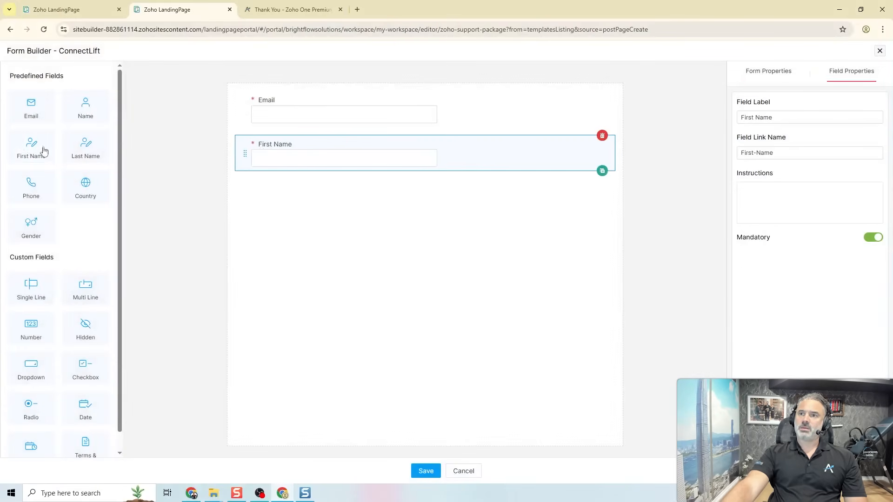
left_click(86, 150)
left_click(464, 113)
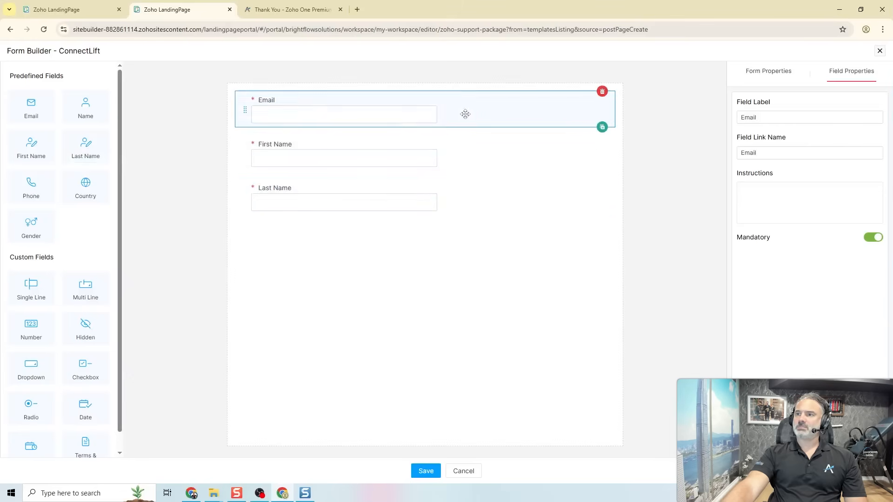
left_click_drag(465, 113, 446, 209)
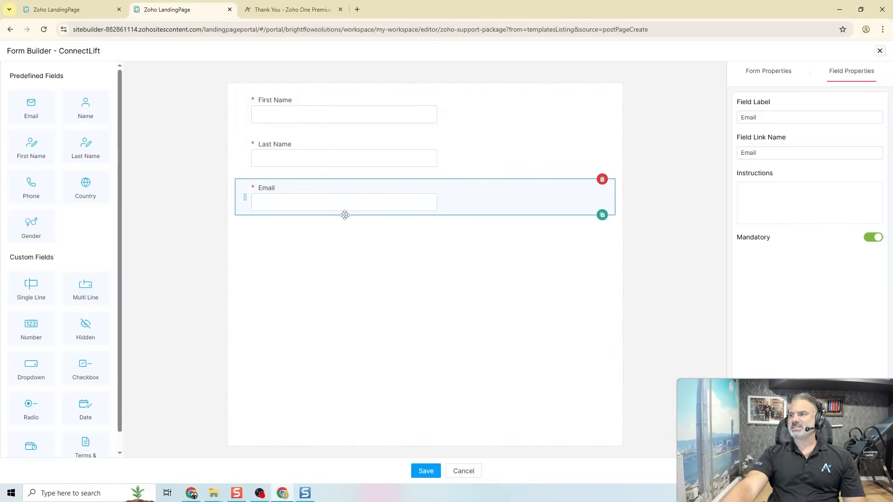
scroll(85, 293, "down", 1)
scroll(86, 312, "up", 1)
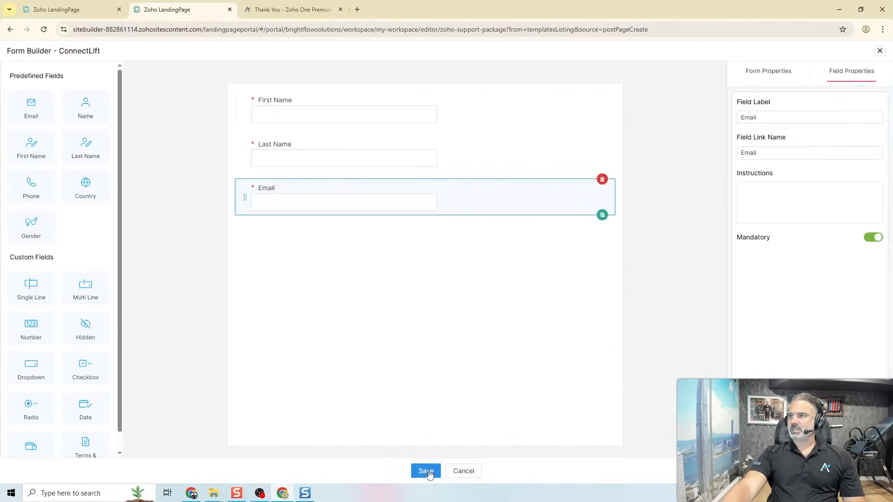
Step: Show the form's properties and copy the web address of the Thank You page open in the other browser tab
left_click(790, 83)
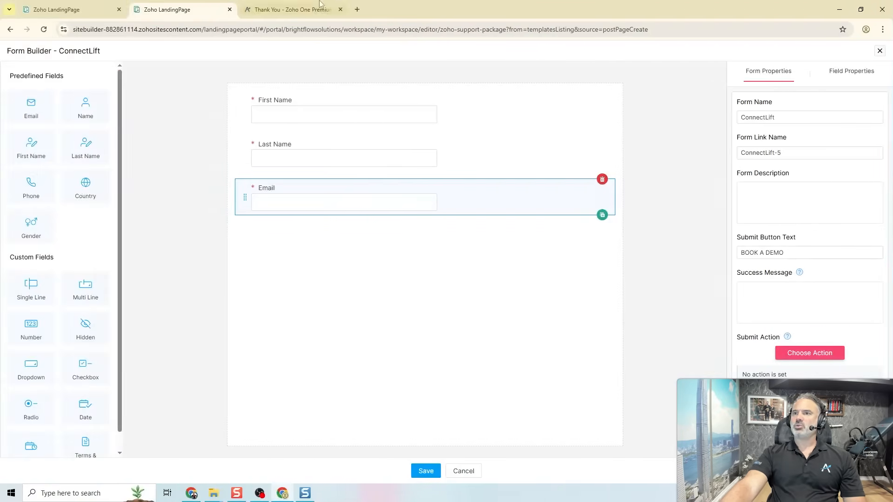
left_click(78, 9)
left_click(76, 28)
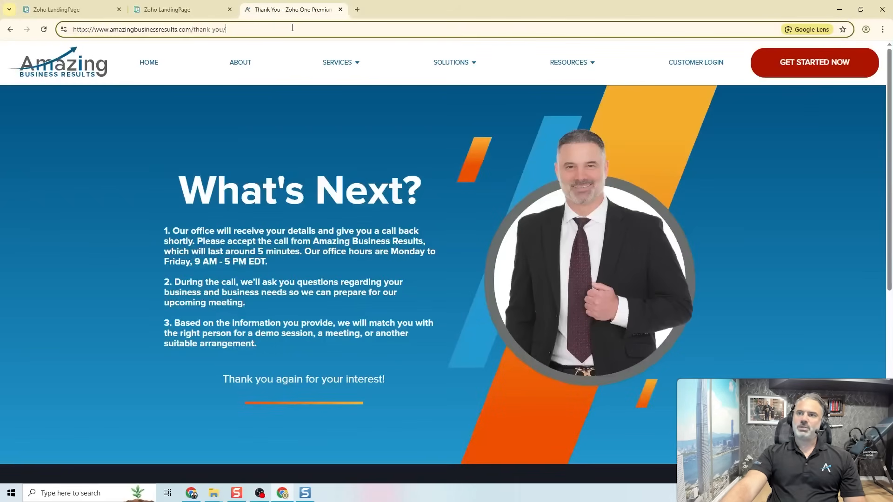
key("ctrl+a")
key("ctrl+c")
left_click(176, 9)
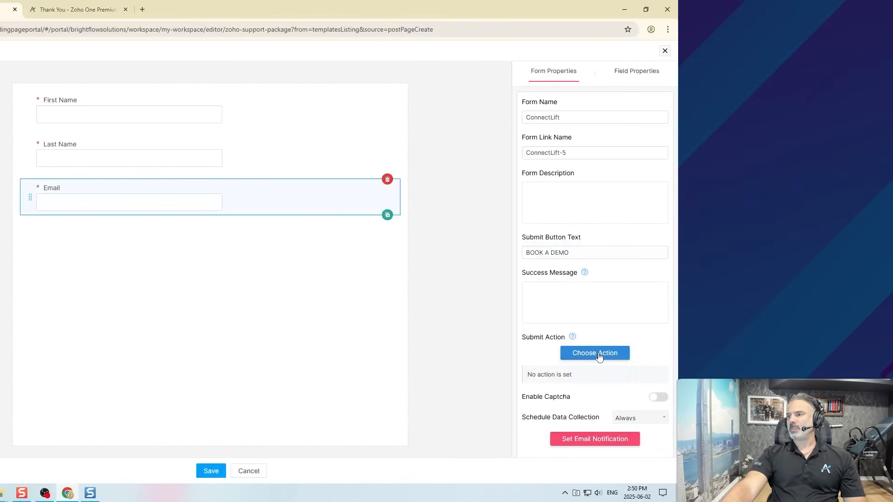
left_click(597, 353)
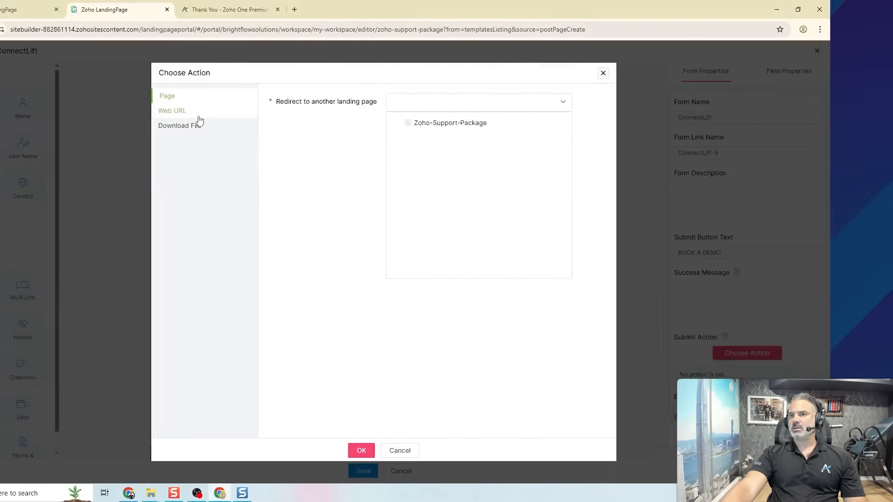
left_click(250, 112)
left_click(487, 103)
key("ctrl+v")
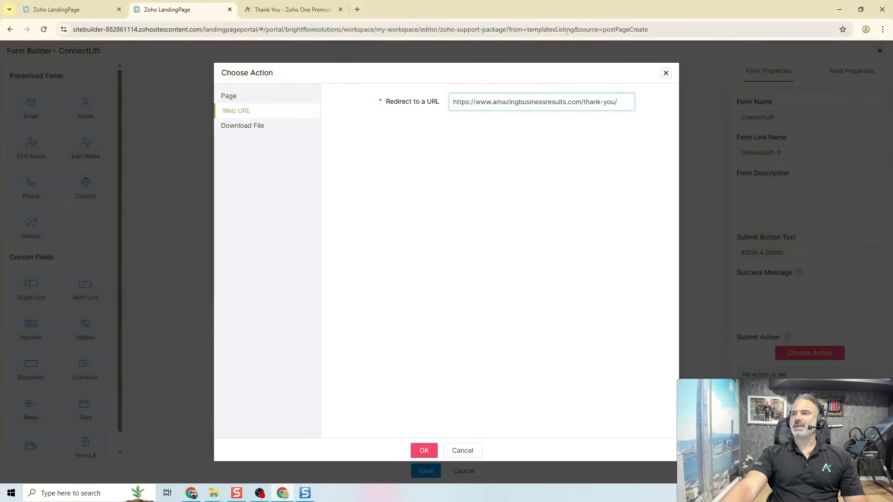
left_click(424, 451)
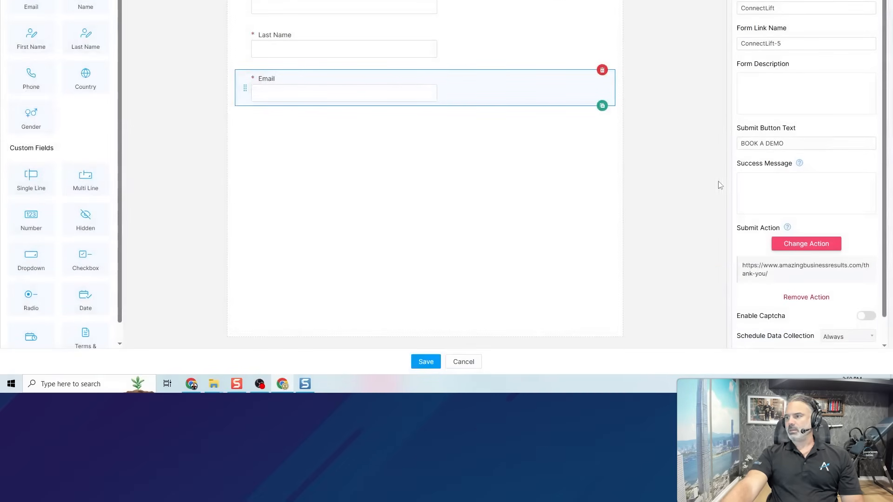
scroll(793, 329, "down", 2)
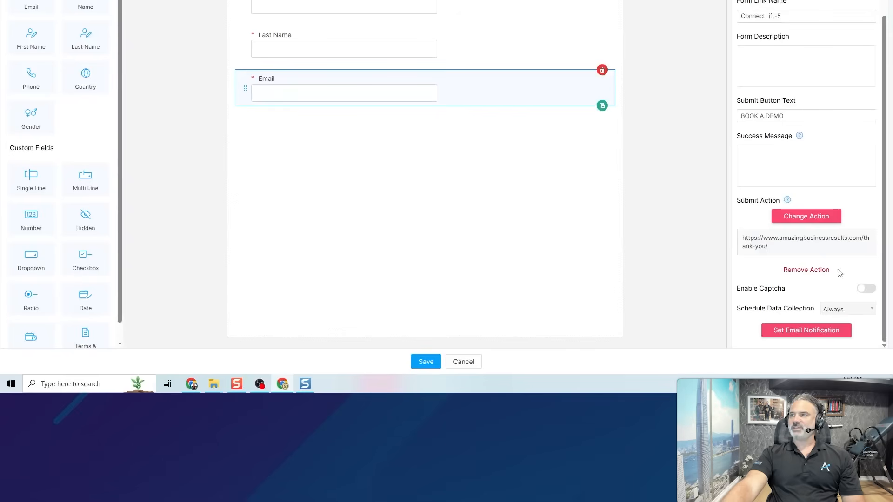
left_click(437, 363)
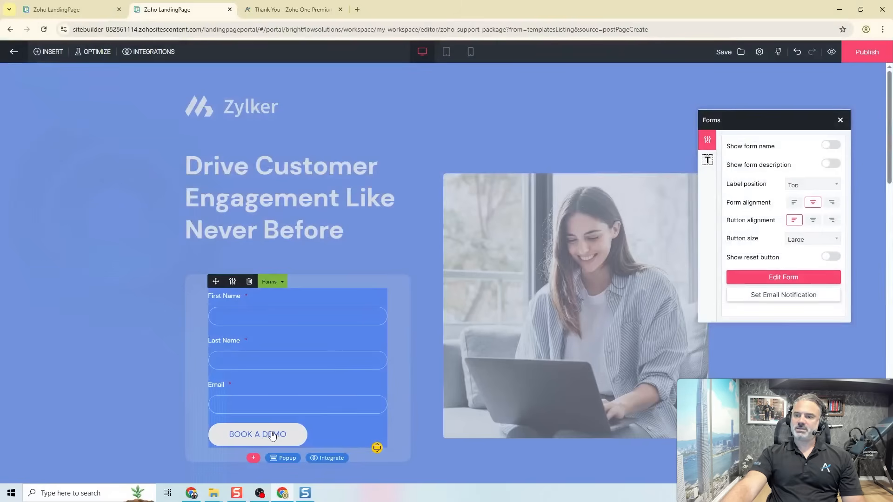
Step: Start integrating the form with Zoho CRM, accepting the selected CRM account and the BrightFlow Solutions portal
left_click(330, 459)
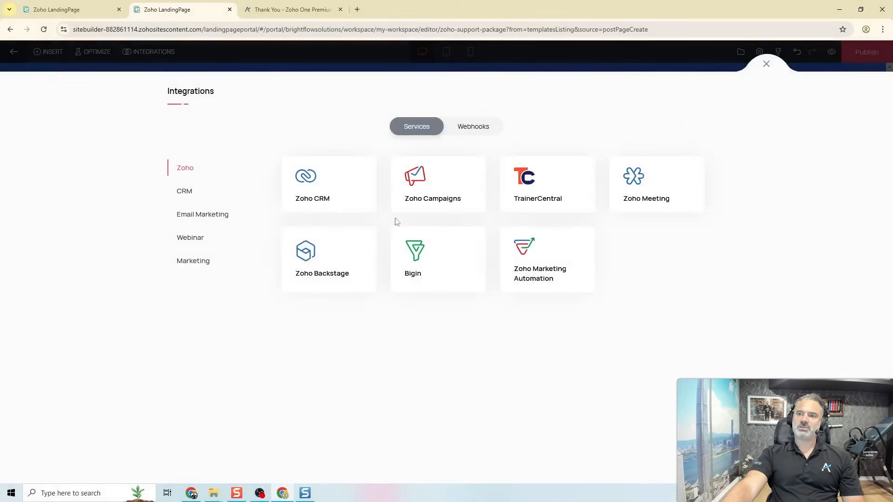
left_click(320, 198)
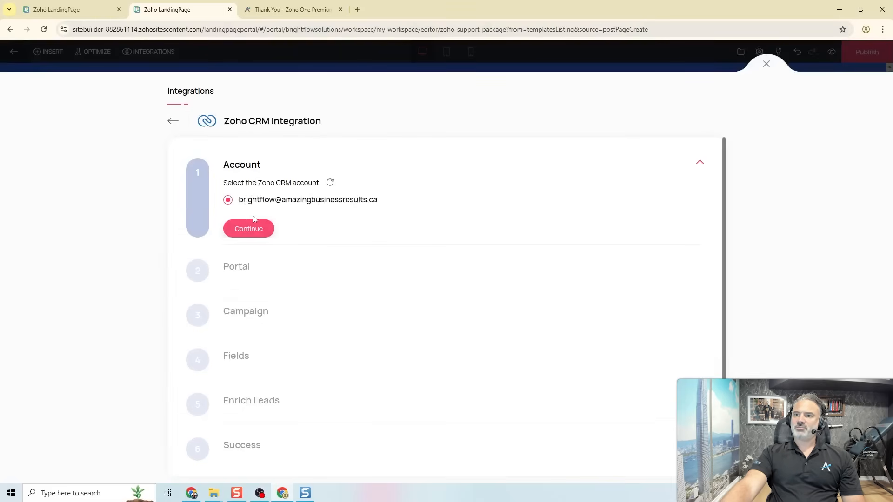
left_click(249, 229)
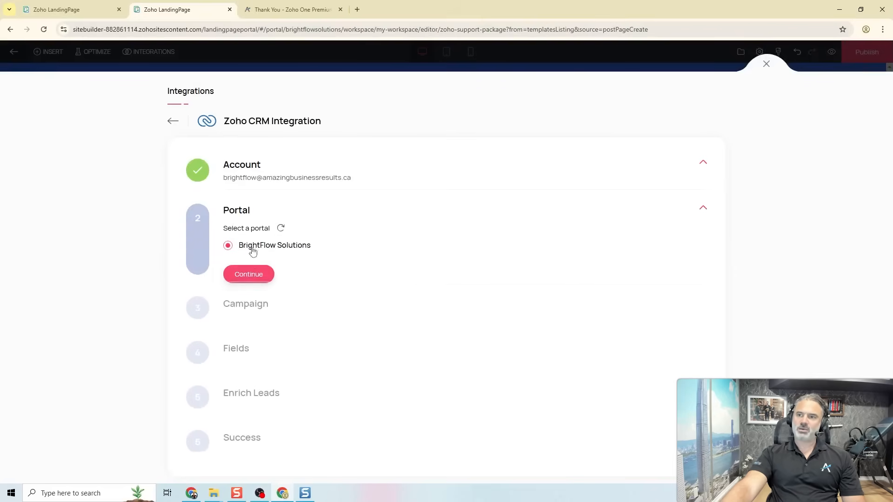
left_click(259, 274)
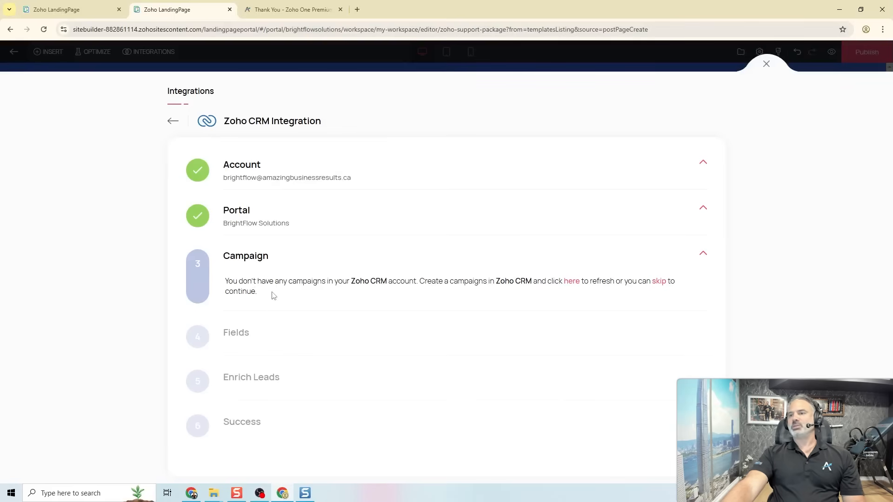
Step: Skip the campaign stage and map the form's Last Name field to Last Name in the CRM Leads module
left_click(658, 282)
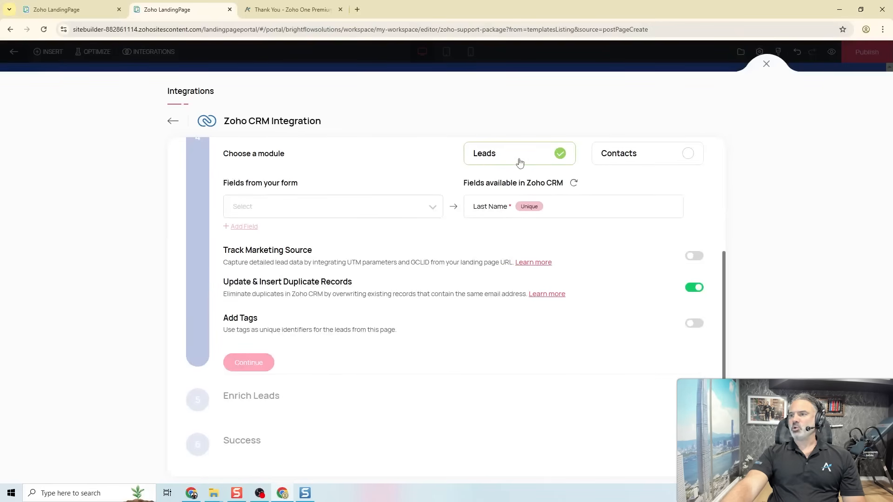
left_click(328, 204)
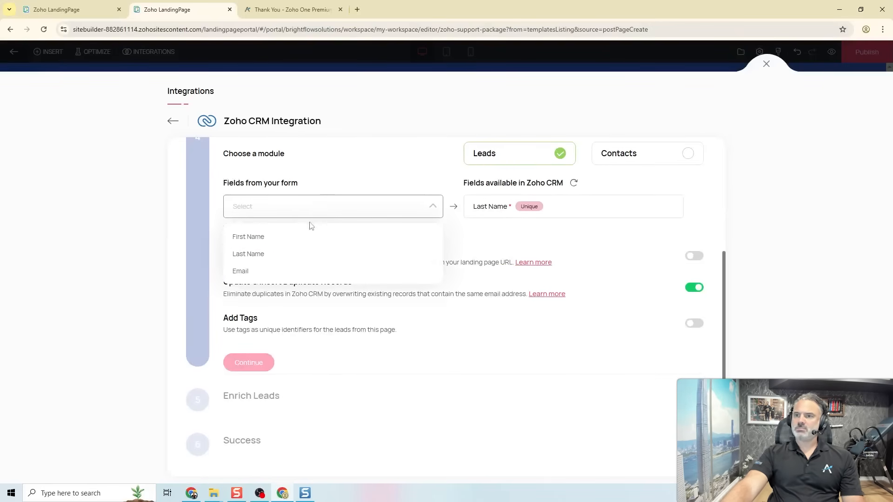
left_click(263, 254)
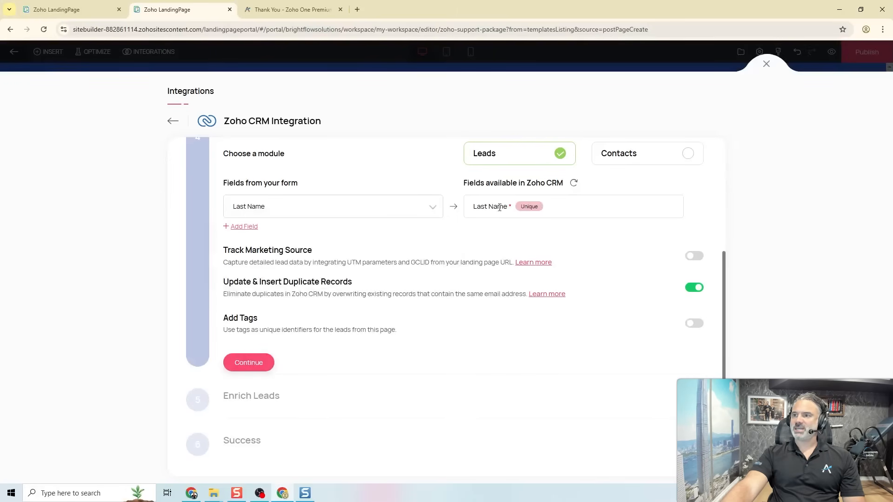
Step: Add a field mapping that links the form's First Name to First Name in Zoho CRM
left_click(242, 227)
left_click(572, 246)
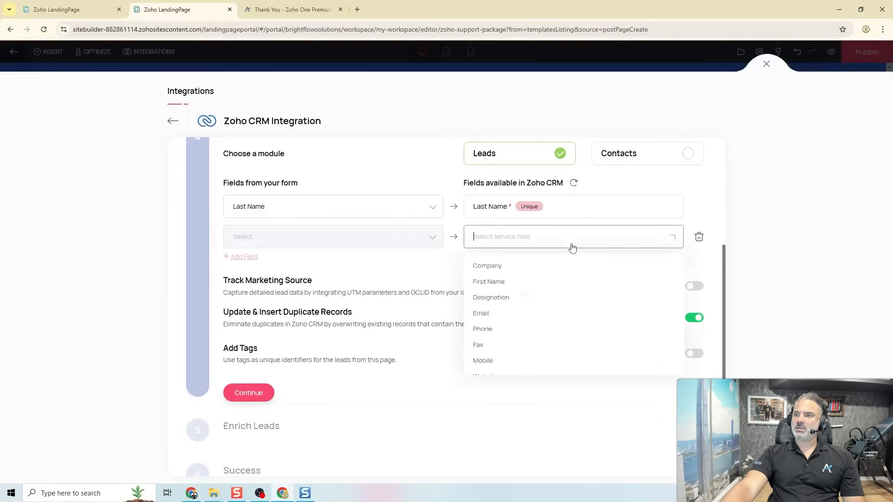
left_click(539, 285)
left_click(326, 238)
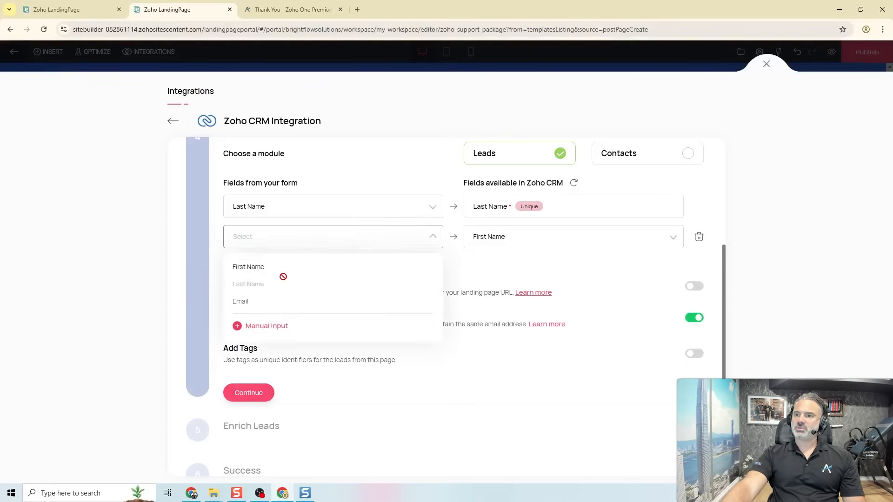
left_click(275, 273)
Step: Add a field mapping that links the form's Email to Email in Zoho CRM
left_click(249, 257)
left_click(486, 266)
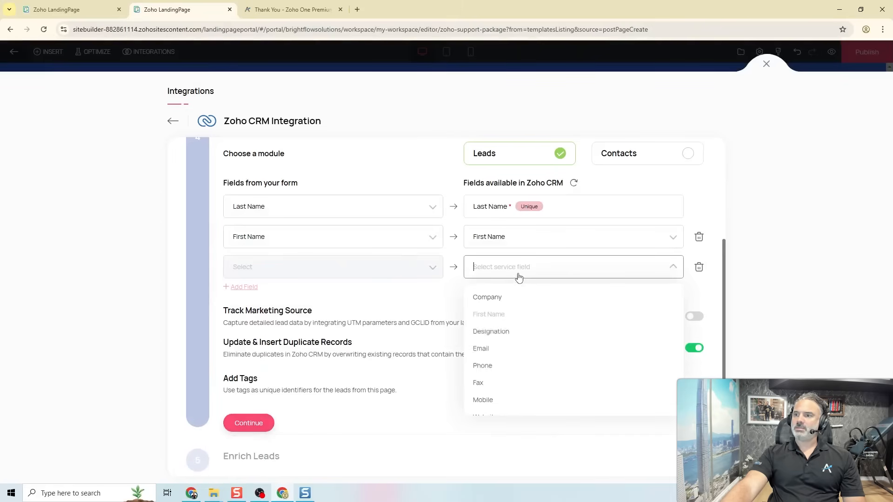
left_click(493, 353)
left_click(326, 267)
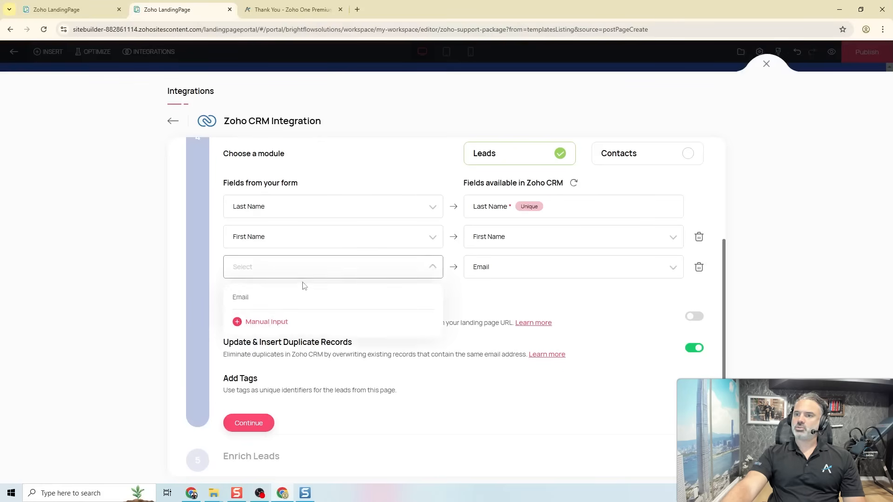
left_click(272, 297)
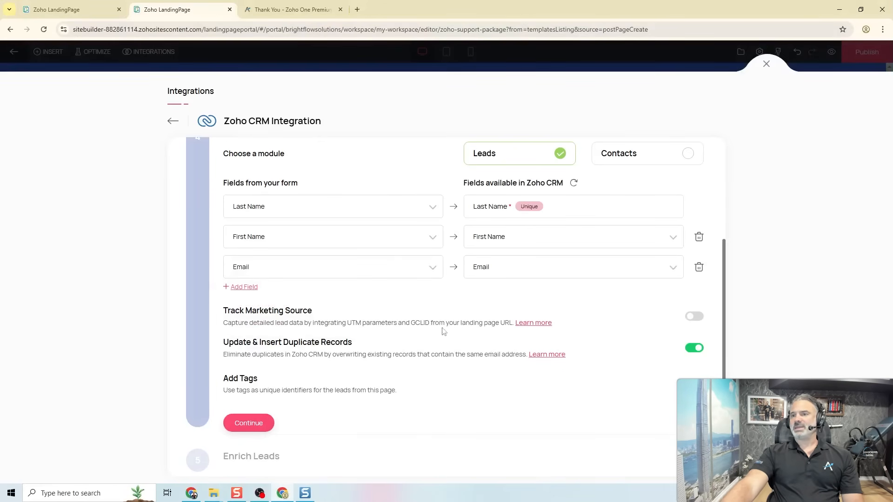
Step: Accept the field mappings, continue past lead enrichment without adding fields, finish the Zoho CRM integration and return to the page editor
scroll(325, 279, "down", 2)
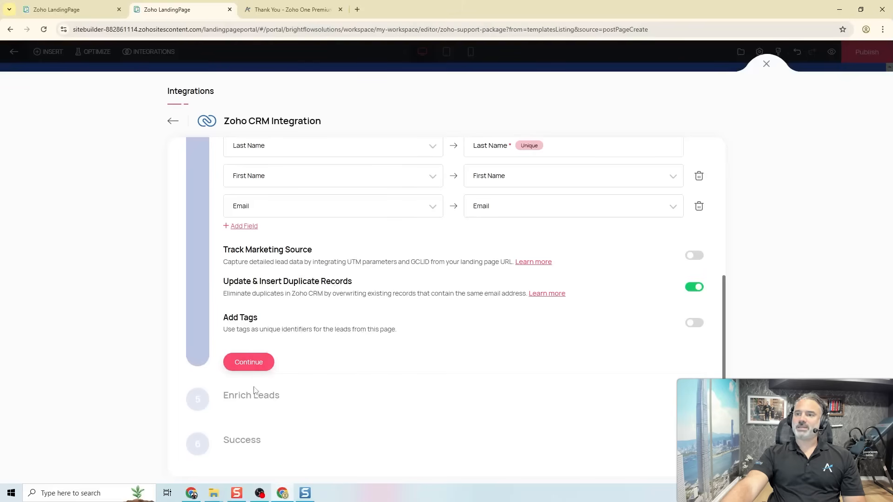
left_click(251, 365)
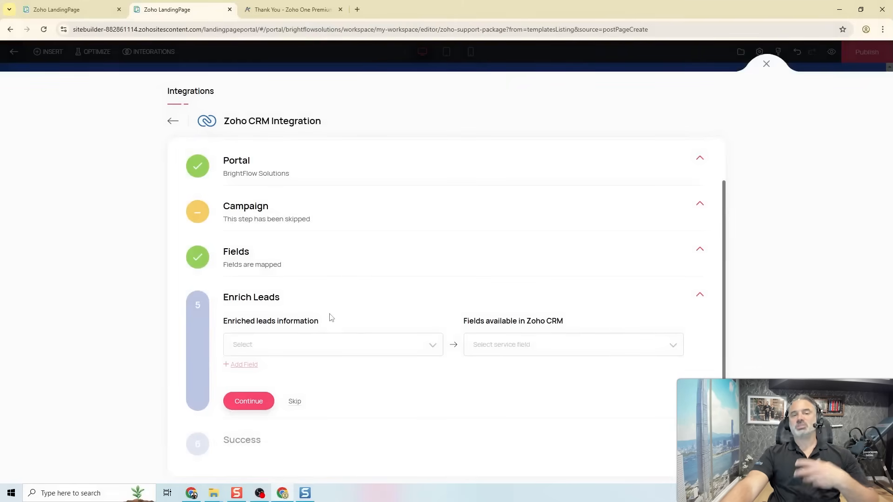
left_click(254, 403)
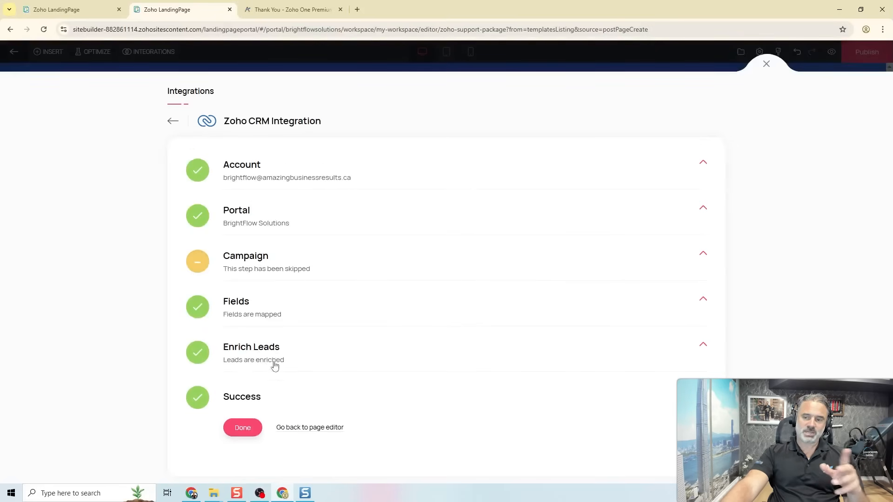
left_click(248, 428)
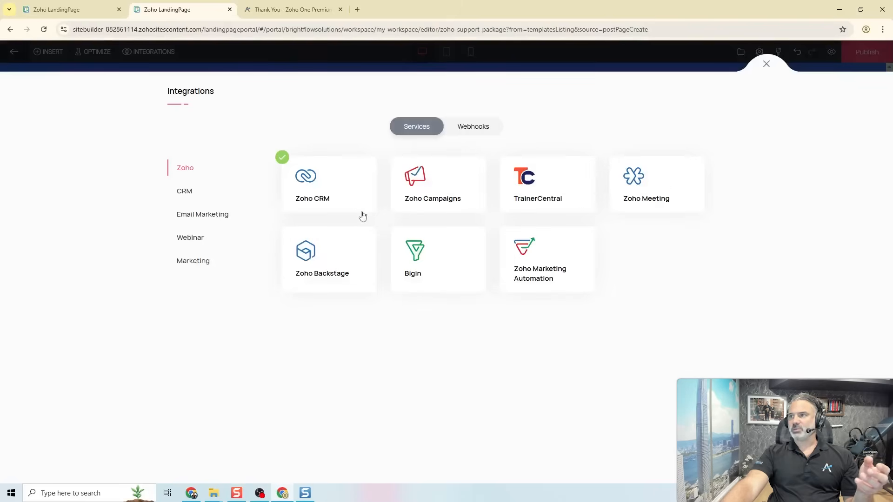
left_click(766, 64)
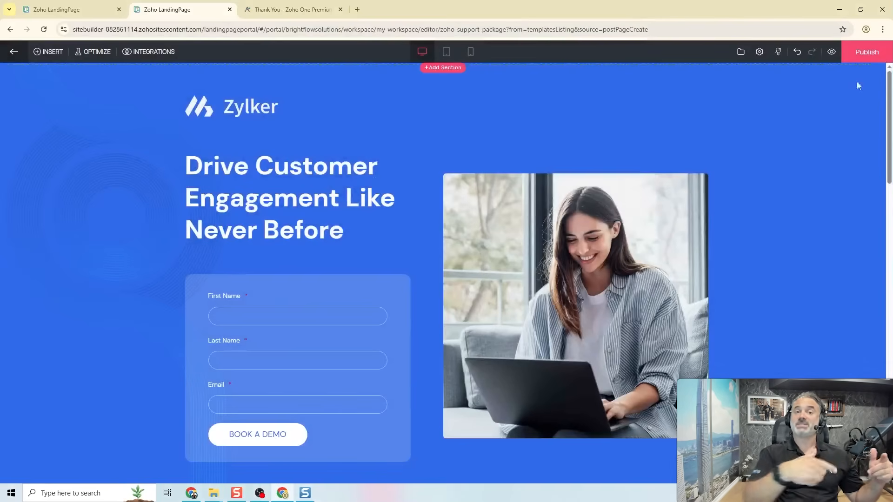
Step: Review the landing page's publishing options, including the free zoholandingpage.com address and the custom domain, without publishing
left_click(859, 55)
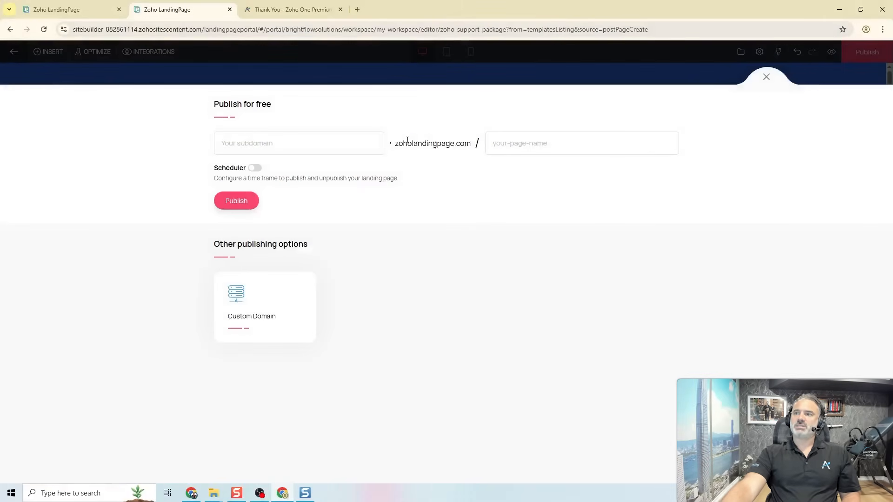
left_click_drag(404, 142, 469, 147)
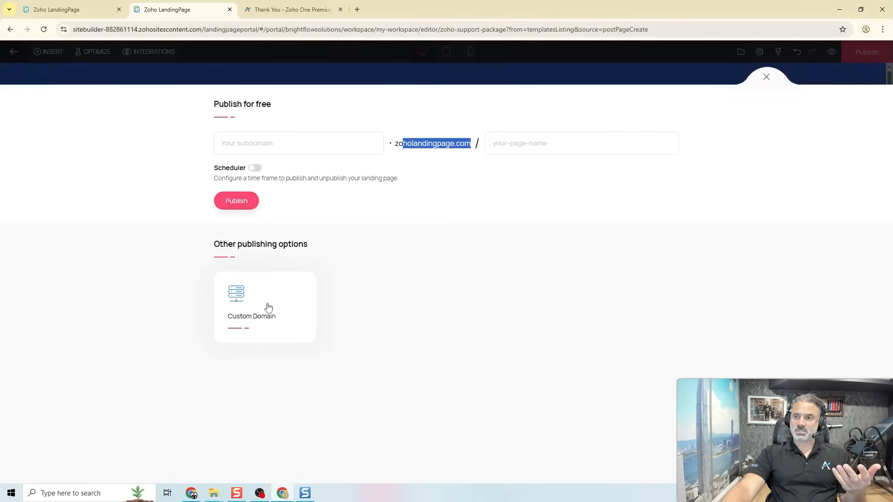
left_click(766, 77)
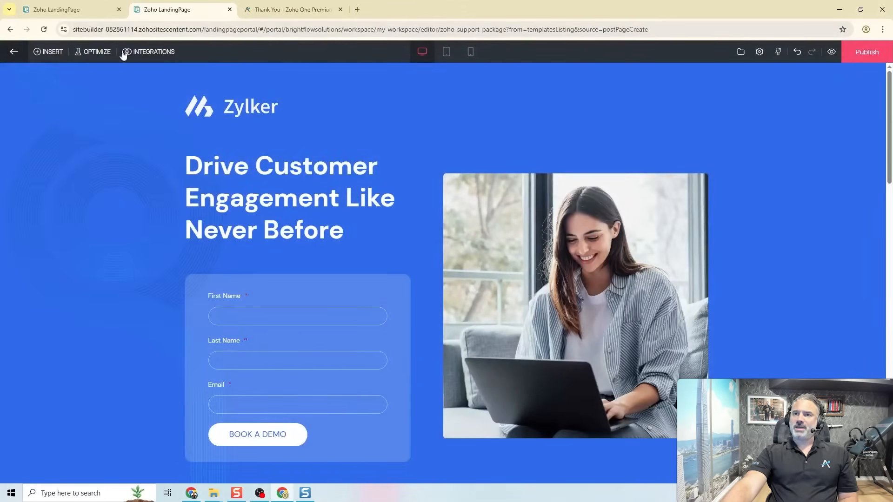
Step: Create a Personalization experiment for the page, view its target audience criteria, and return to the workspace's page list
left_click(97, 52)
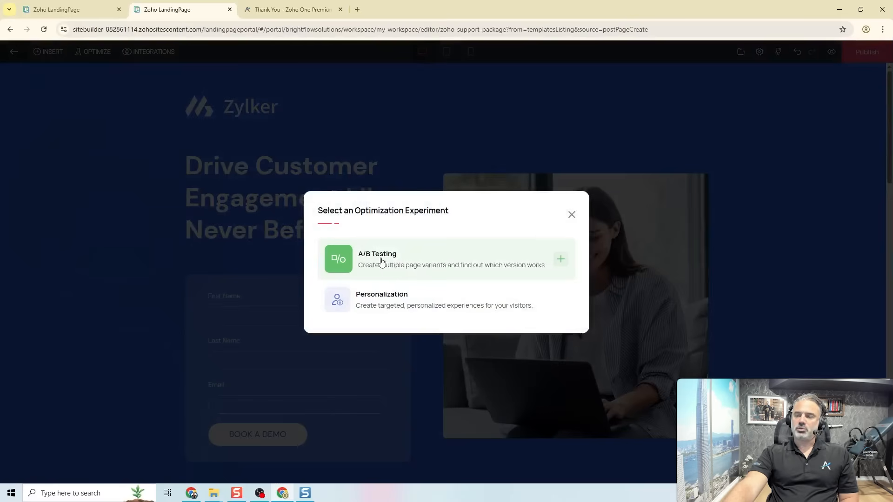
left_click(499, 311)
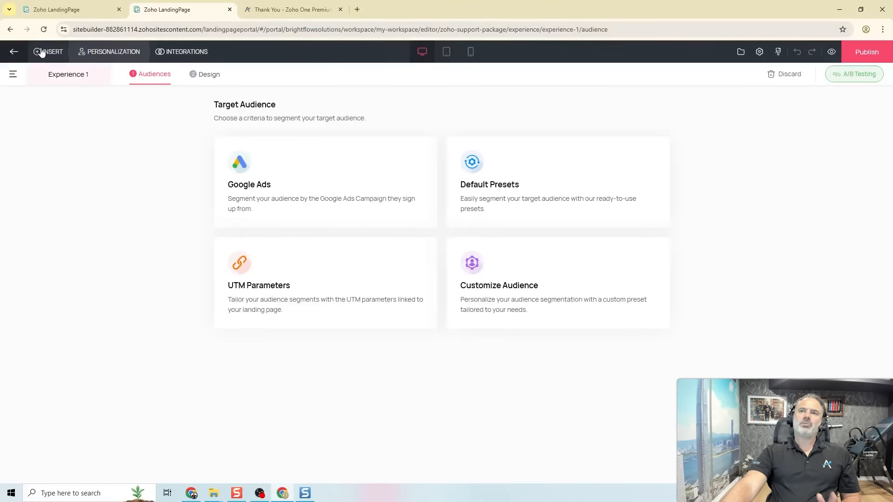
left_click(13, 53)
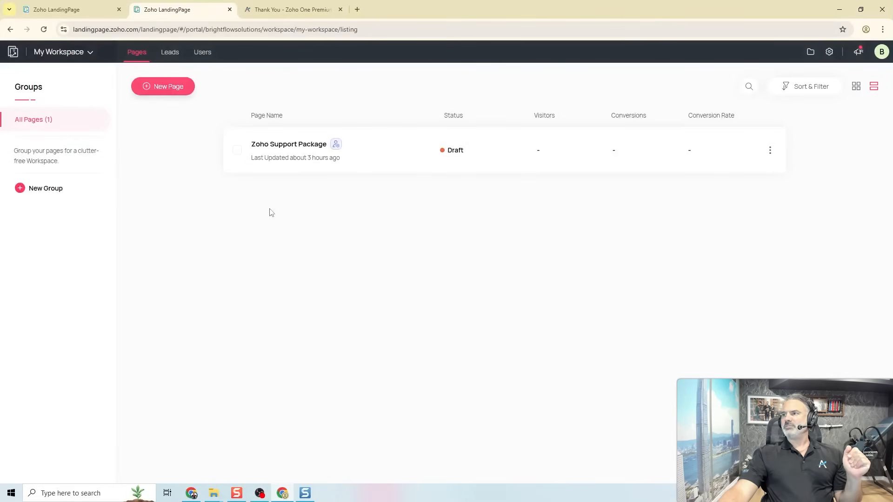
Step: Open the portal settings and show the users of the brightflowsolutions portal
left_click(829, 52)
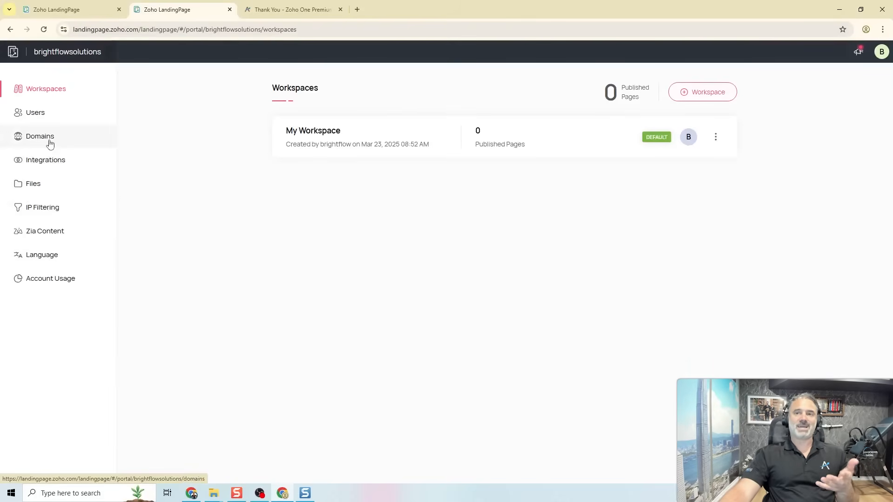
left_click(43, 117)
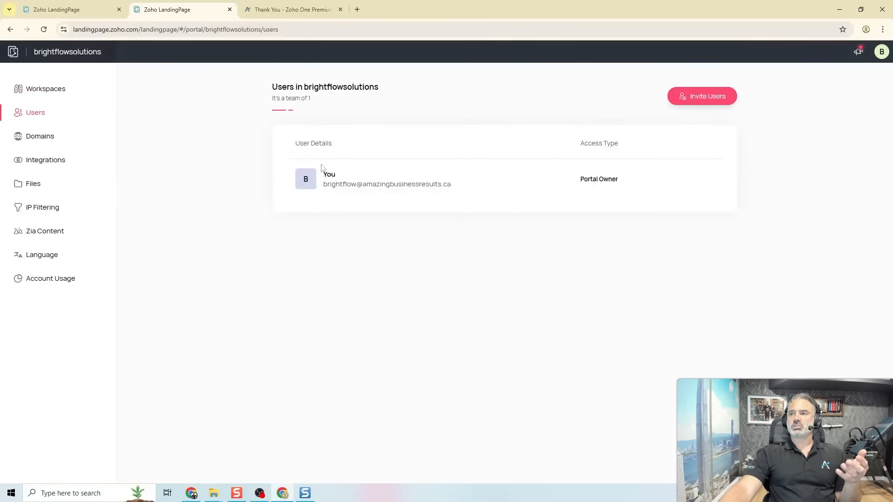